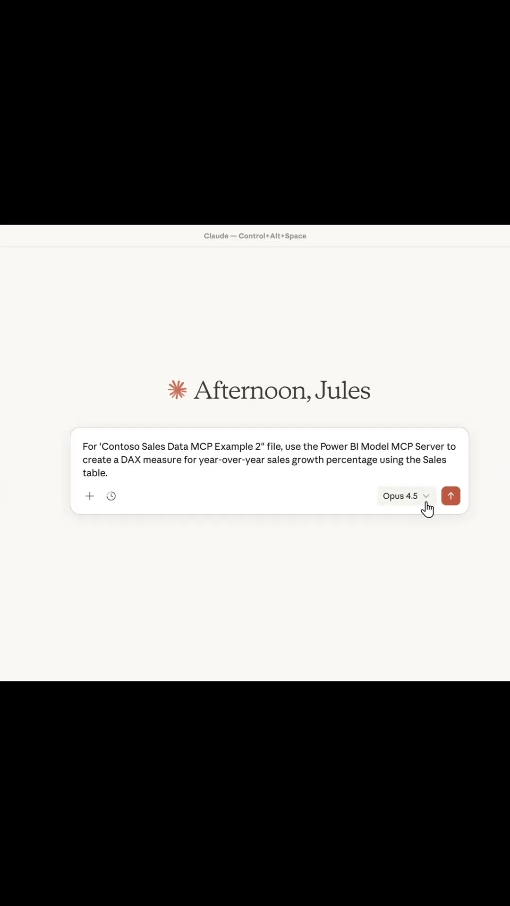
# Ask Claude to build a YoY sales growth % DAX measure from the Contoso Sales table.
pyautogui.click(451, 496)
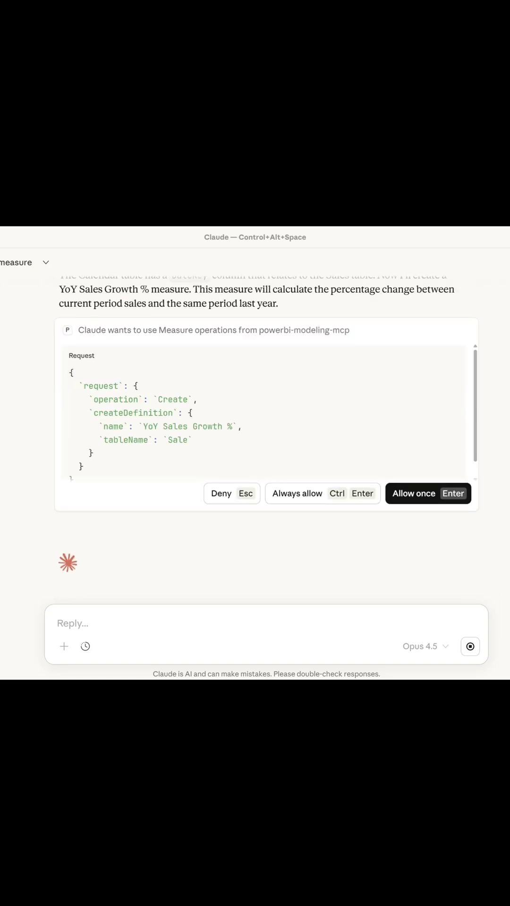
# Allow the powerbi-modeling-mcp tool once so Claude creates and validates the measure.
pyautogui.press('Return')
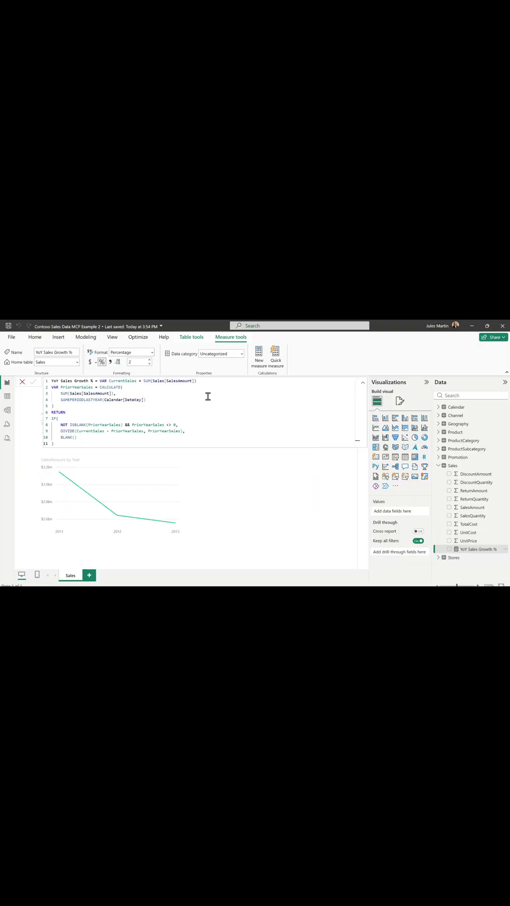
# Add YoY Sales Growth % to the yearly table, enlarge it, and check it against Claude's results.
pyautogui.click(363, 384)
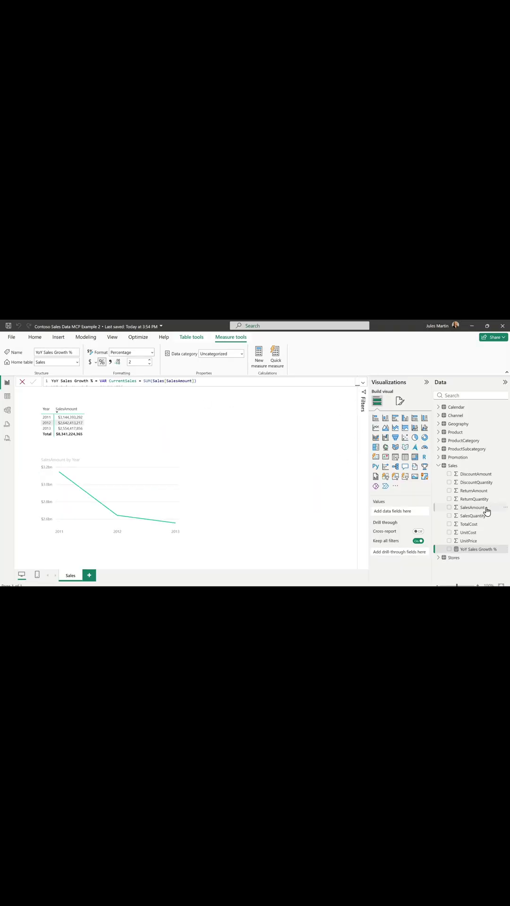
pyautogui.click(99, 431)
pyautogui.click(483, 552)
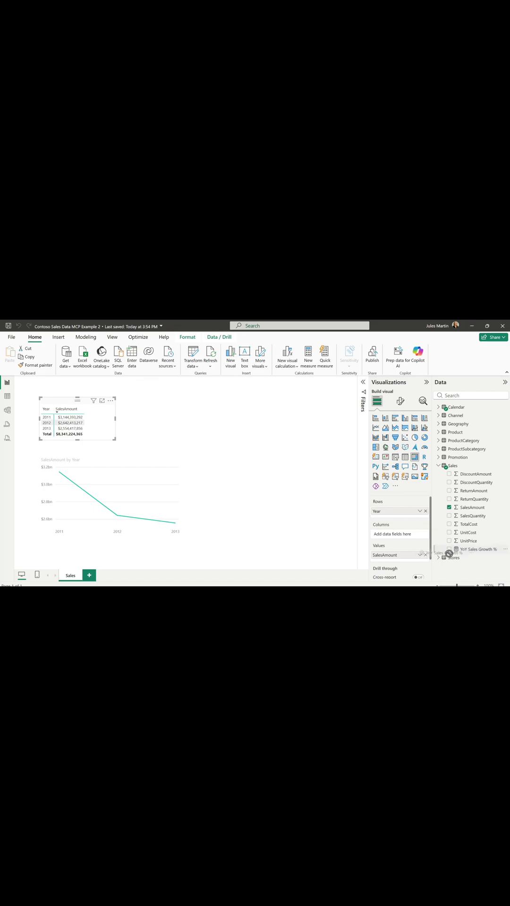
pyautogui.moveTo(115, 440); pyautogui.dragTo(131, 448)
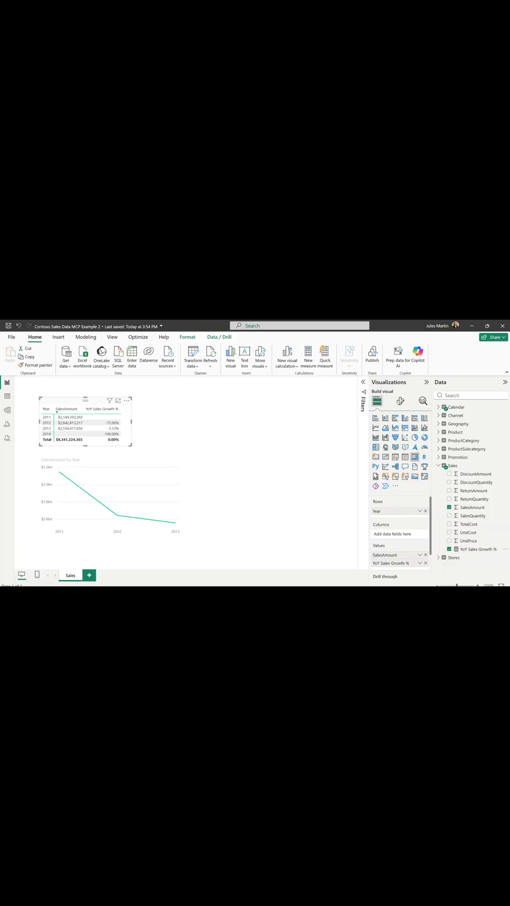
pyautogui.hotkey('ctrl', 'alt', 'space')
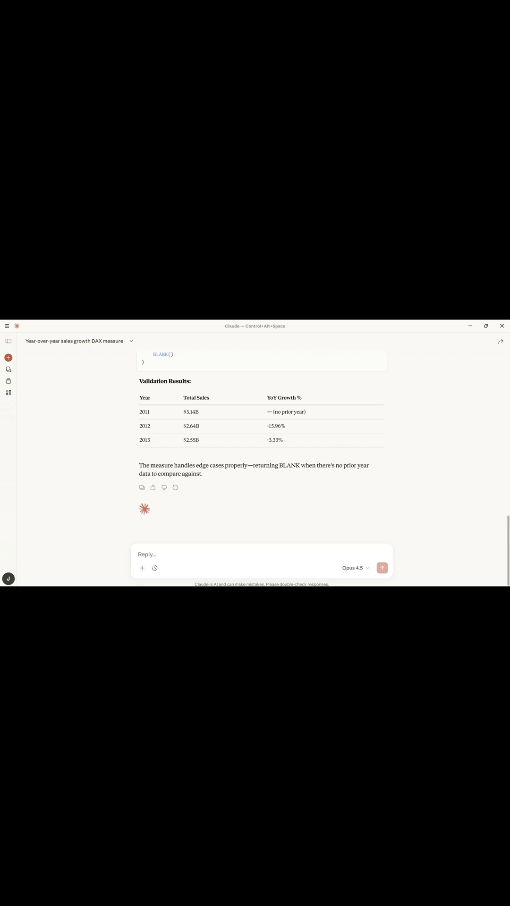
pyautogui.hotkey('ctrl', 'alt', 'space')
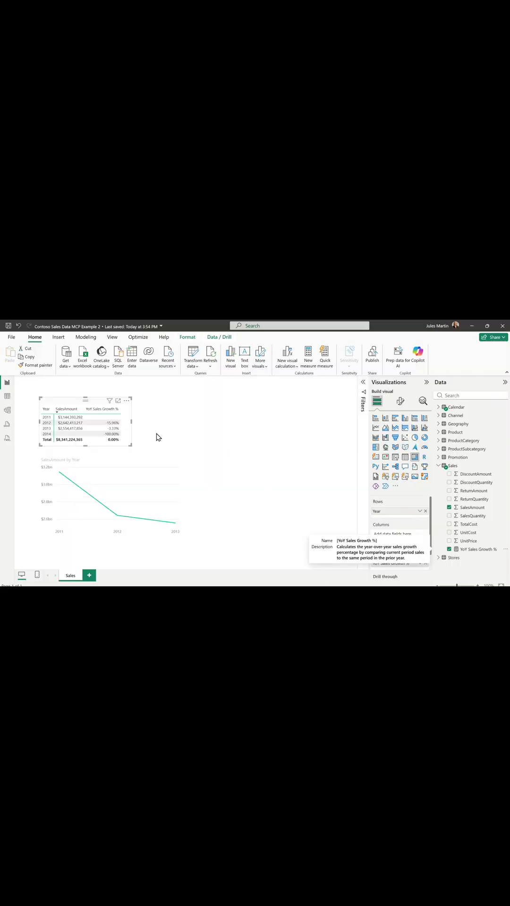